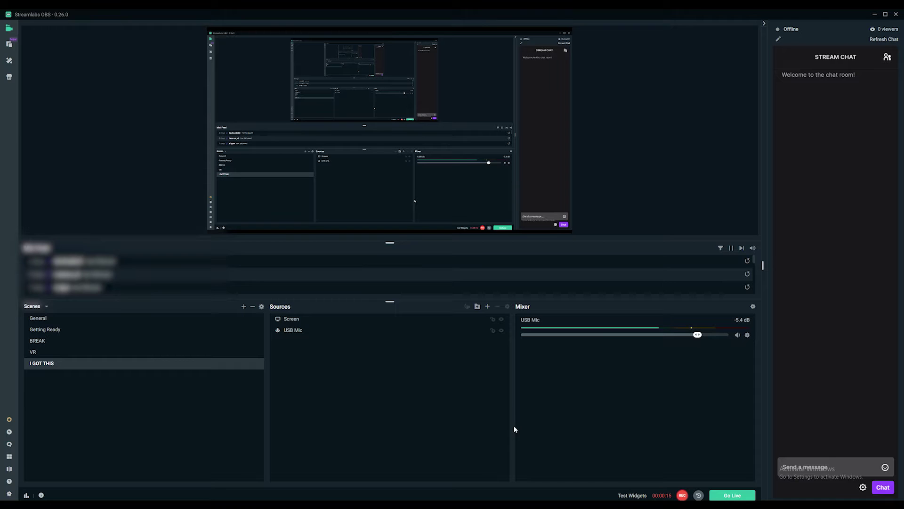
# - Bring up the Add Source catalogue from the + above the Sources panel
pyautogui.click(487, 306)
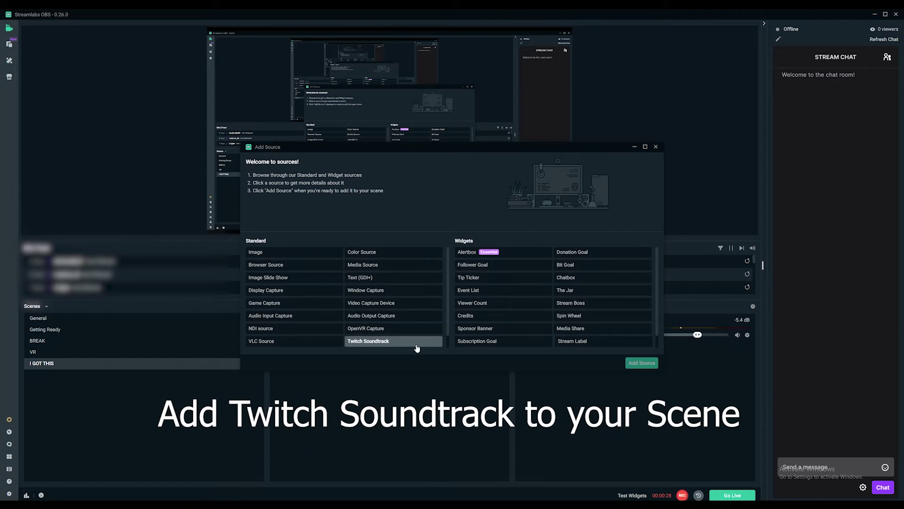
# - Add the existing Twitch Soundtrack source to the I GOT THIS scene
pyautogui.click(417, 342)
pyautogui.click(641, 363)
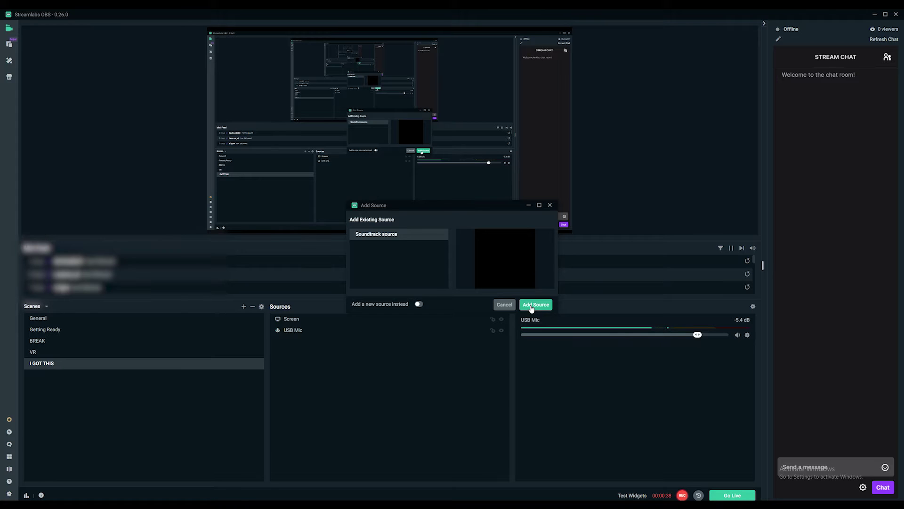
pyautogui.click(531, 308)
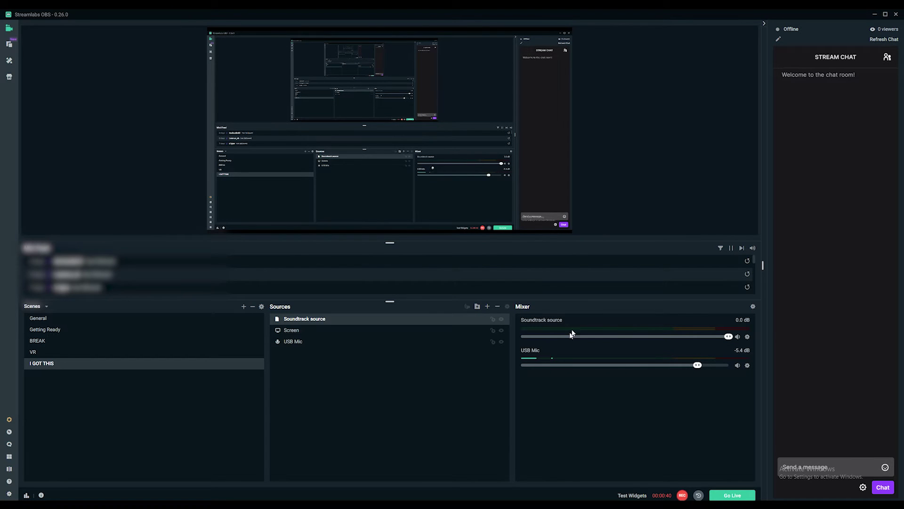
# - Add the existing Music Audio Input Capture to the scene and show its VoiceMeeter Output settings
pyautogui.click(487, 307)
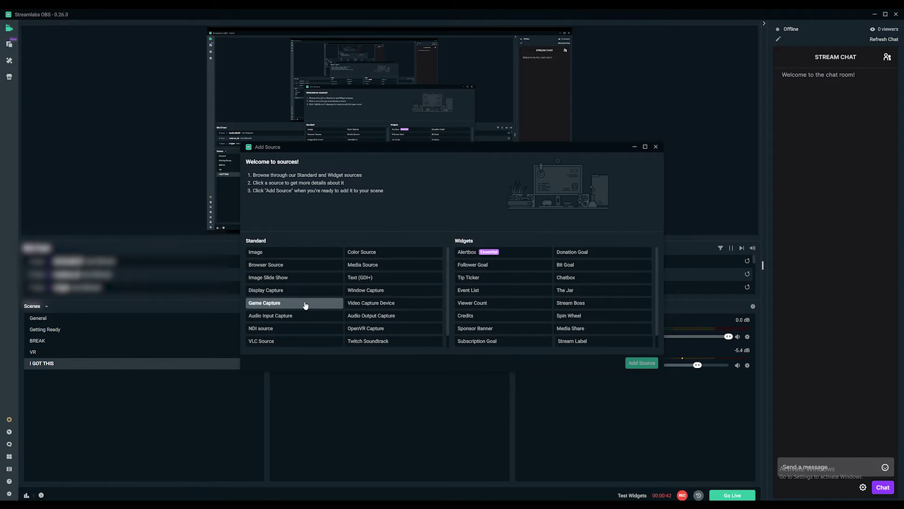
pyautogui.click(300, 318)
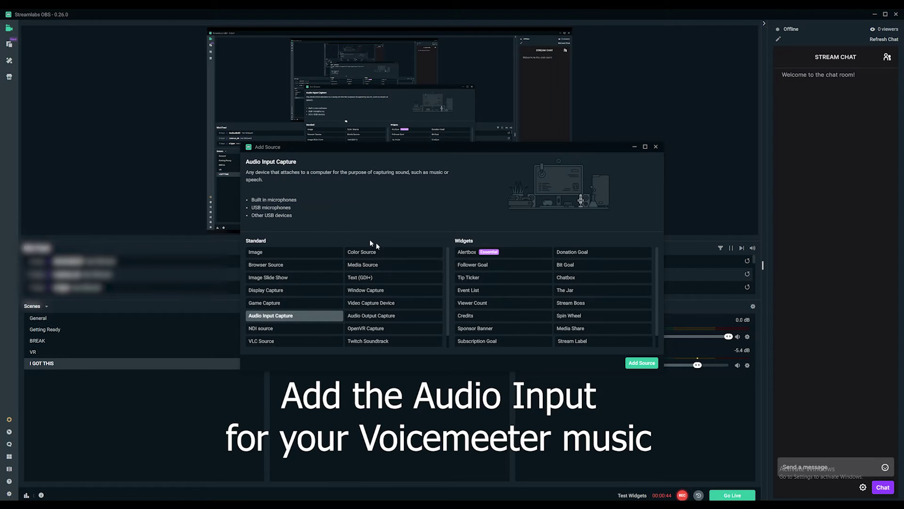
pyautogui.click(633, 365)
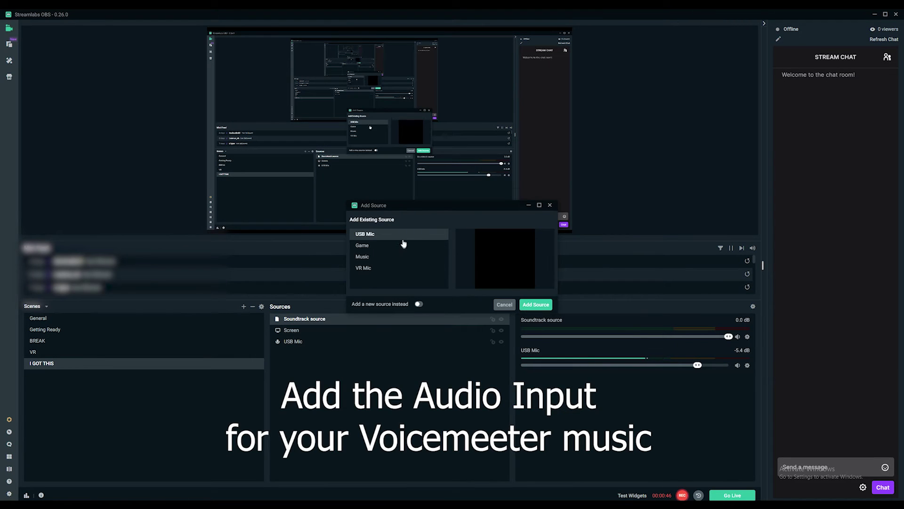
pyautogui.click(387, 257)
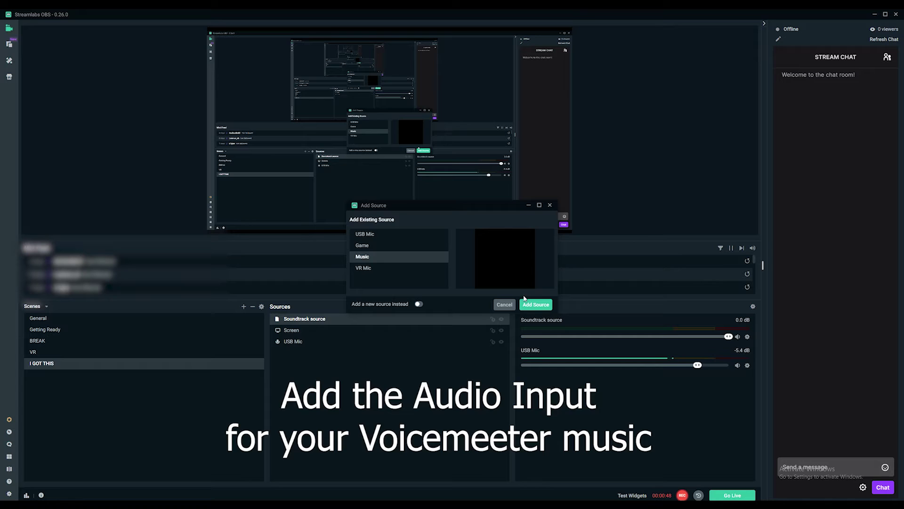
pyautogui.click(530, 304)
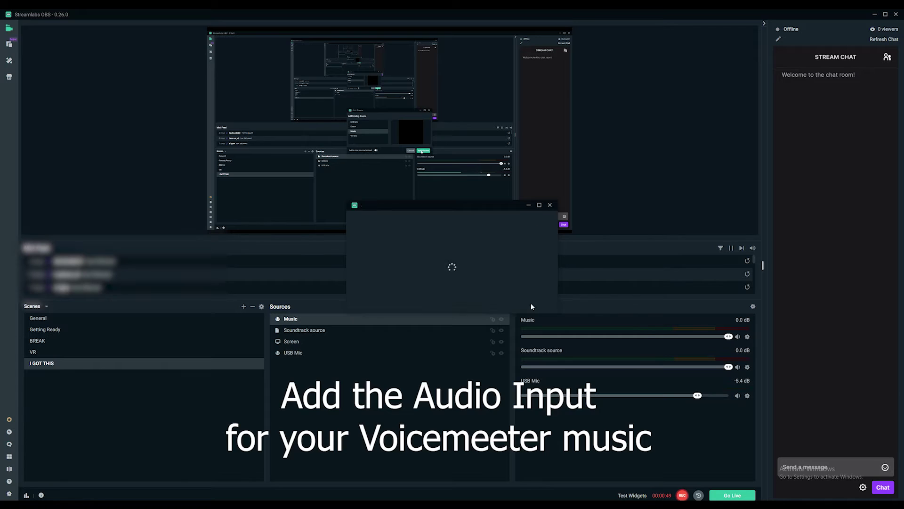
pyautogui.click(747, 337)
pyautogui.click(770, 406)
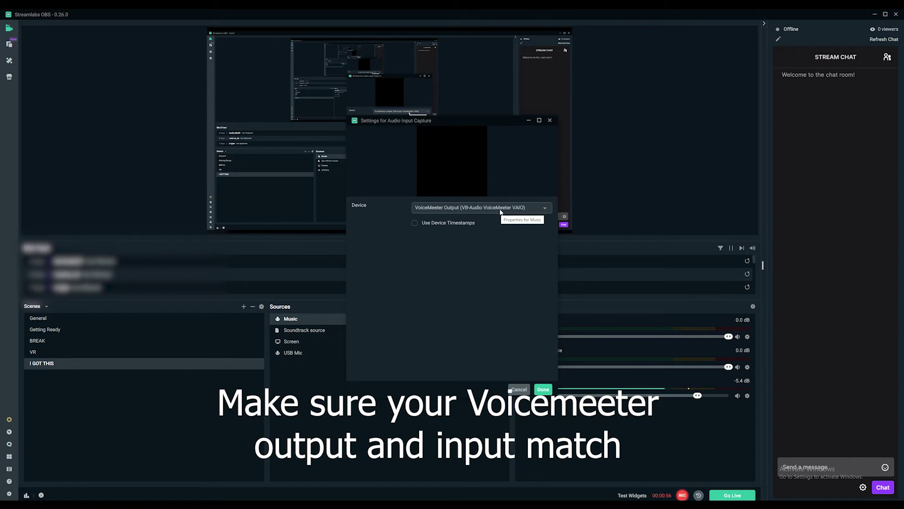
pyautogui.click(544, 390)
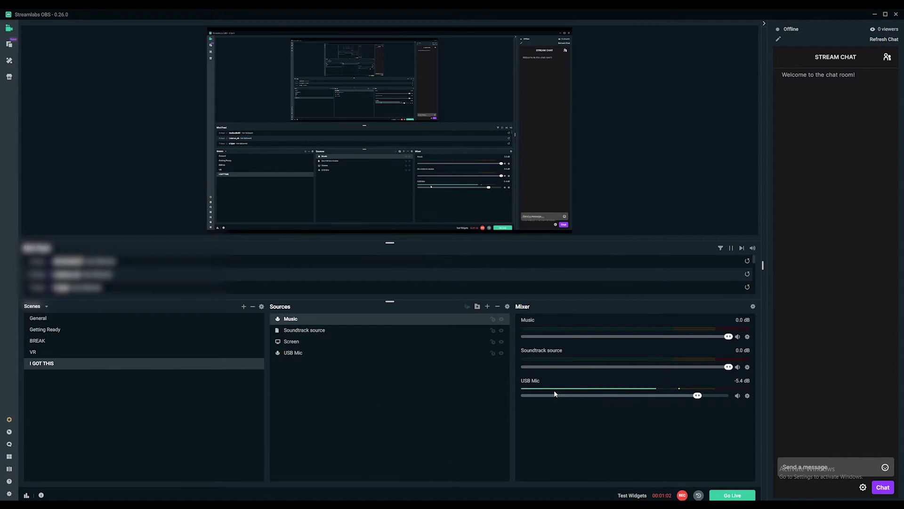
# - Show Advanced Audio Settings via the Mixer gear to review each source's track checkboxes
pyautogui.moveTo(338, 331)
pyautogui.click(754, 308)
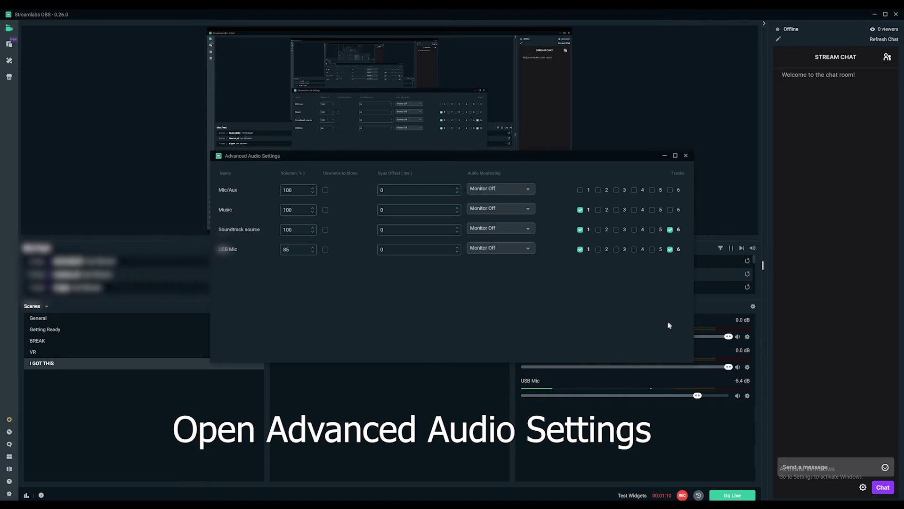